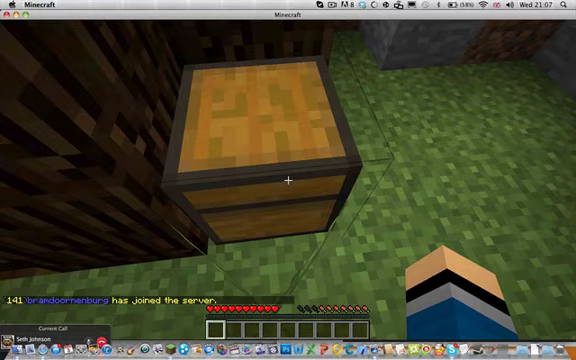
# Open the first chest, check its loot, and close it to move on.
pyautogui.rightClick(287, 180)
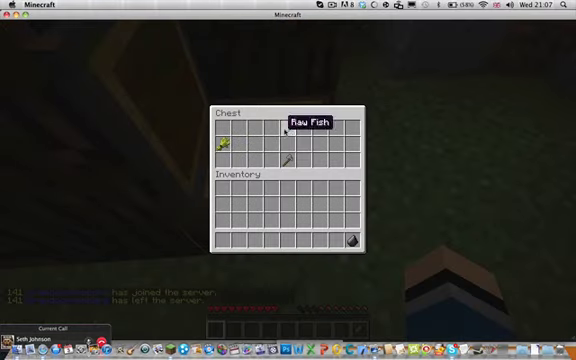
pyautogui.press('Escape')
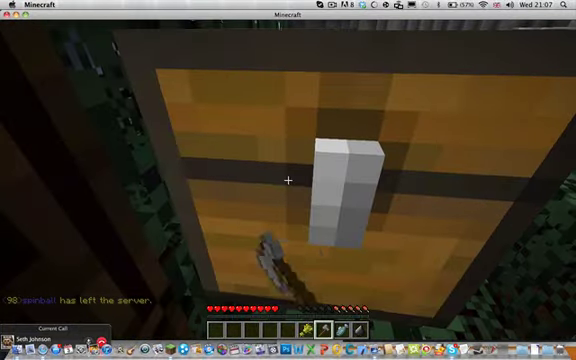
# Open the next chest for its loot, then close it.
pyautogui.rightClick(288, 180)
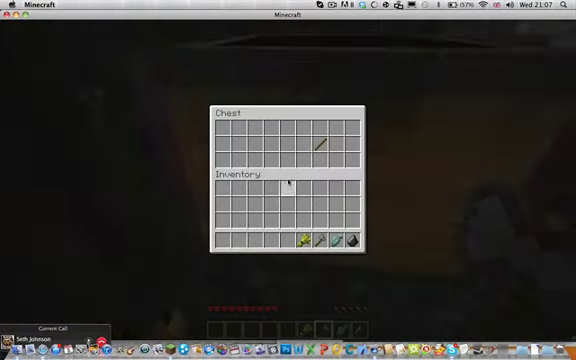
pyautogui.press('Escape')
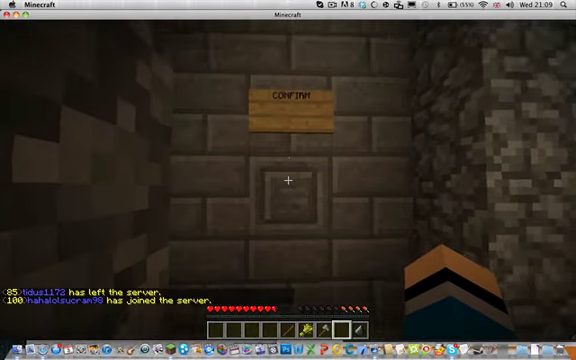
# Press the CONFIRM button, then walk outside past the trees and drop down the water hole.
pyautogui.rightClick(287, 180)
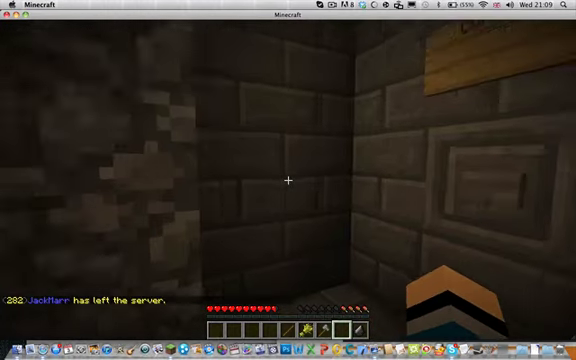
pyautogui.press('w')
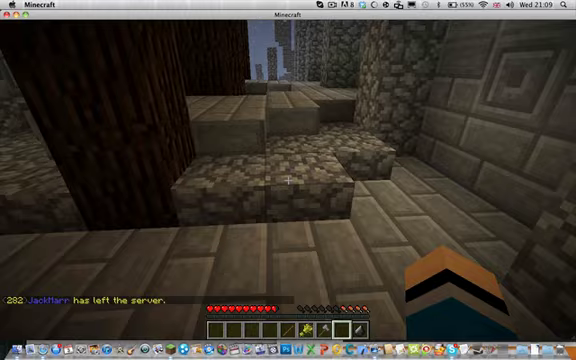
pyautogui.press('w')
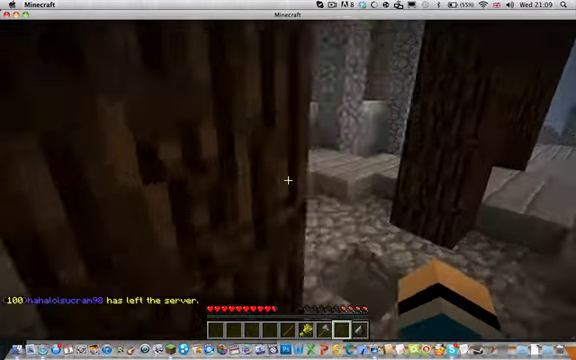
pyautogui.press('w')
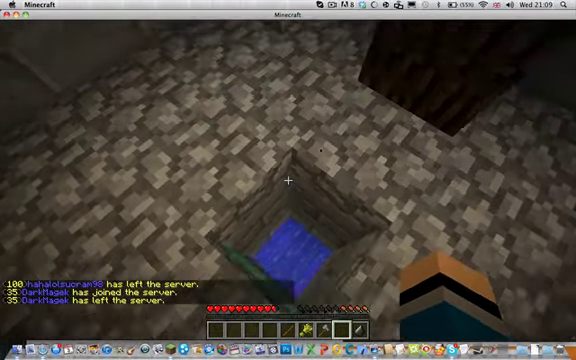
# Swim to the first chest and take its leather, stick, stone sword and stone axe.
pyautogui.press('w')
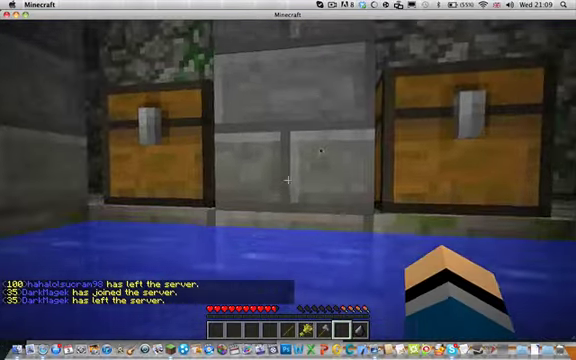
pyautogui.press('w')
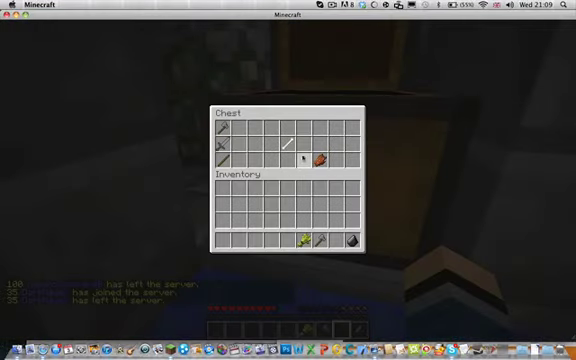
pyautogui.keyDown('shift'); pyautogui.click(319, 160); pyautogui.keyUp('shift')
pyautogui.keyDown('shift'); pyautogui.click(222, 160); pyautogui.keyUp('shift')
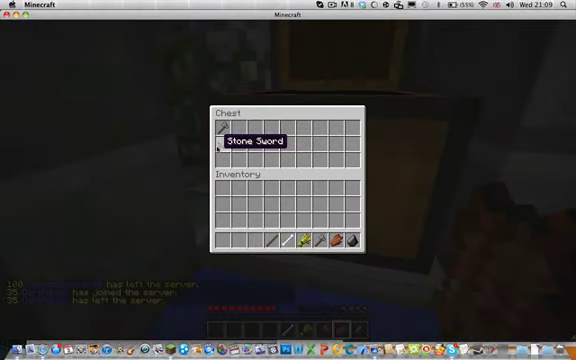
pyautogui.keyDown('shift'); pyautogui.click(222, 144); pyautogui.keyUp('shift')
pyautogui.keyDown('shift'); pyautogui.click(222, 127); pyautogui.keyUp('shift')
pyautogui.press('Escape')
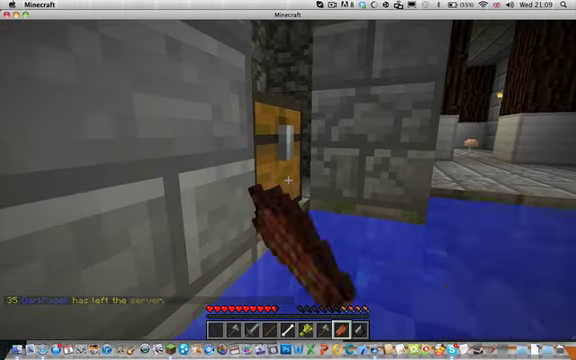
# Empty the neighbouring chest, taking the apple, gold ingot and remaining item.
pyautogui.rightClick(224, 135)
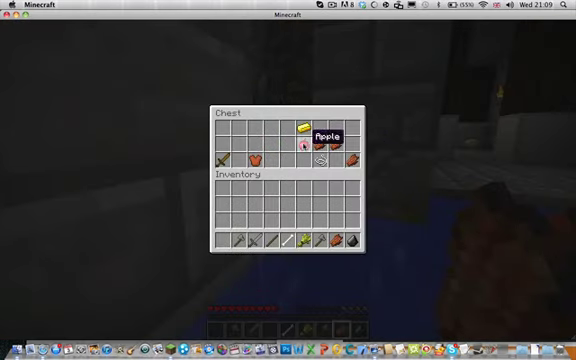
pyautogui.keyDown('shift'); pyautogui.click(303, 146); pyautogui.keyUp('shift')
pyautogui.keyDown('shift'); pyautogui.click(303, 128); pyautogui.keyUp('shift')
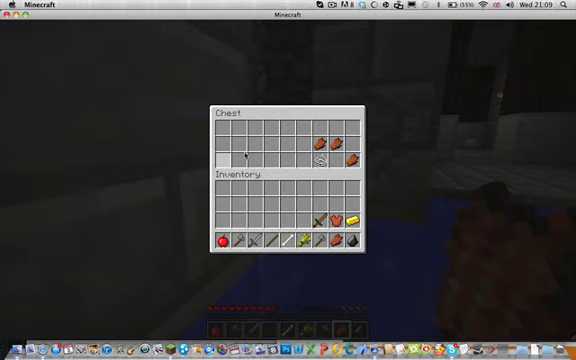
pyautogui.keyDown('shift'); pyautogui.click(351, 159); pyautogui.keyUp('shift')
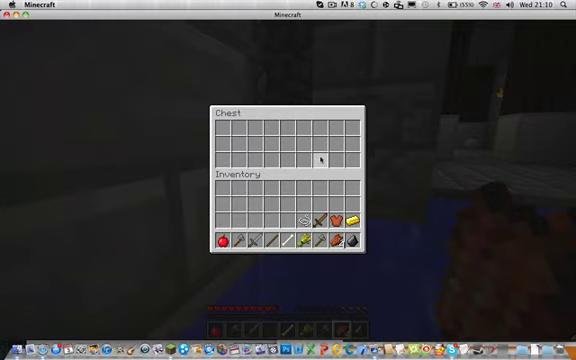
pyautogui.press('Escape')
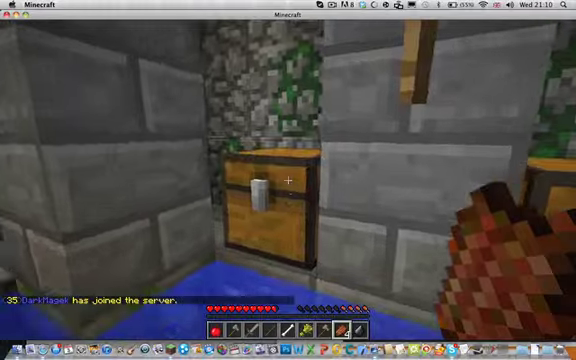
# Recheck the left chest, then take the Leather Cap from the other chest.
pyautogui.rightClick(288, 180)
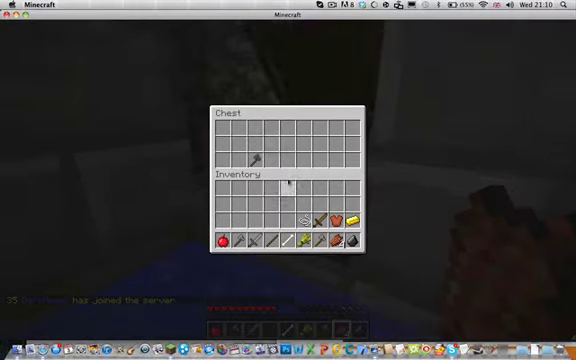
pyautogui.press('Escape')
pyautogui.rightClick(288, 180)
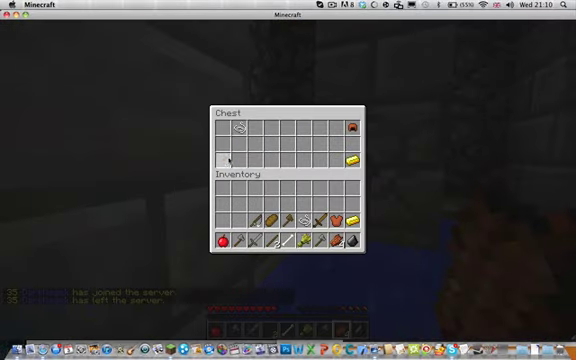
pyautogui.keyDown('shift'); pyautogui.click(351, 127); pyautogui.keyUp('shift')
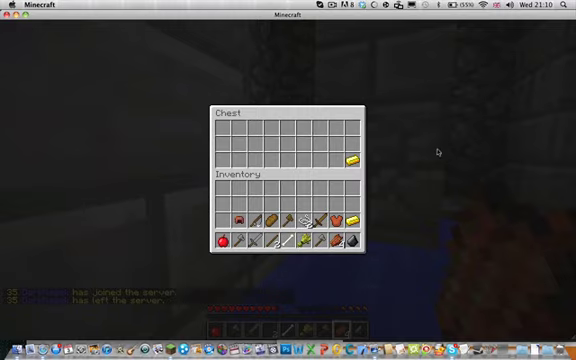
# Walk down the corridor and equip the leather cap and leather tunic.
pyautogui.press('Escape')
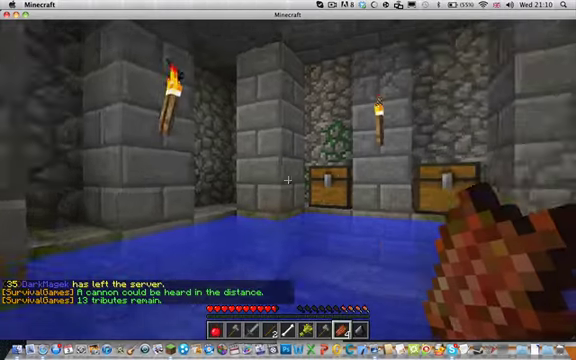
pyautogui.press('w')
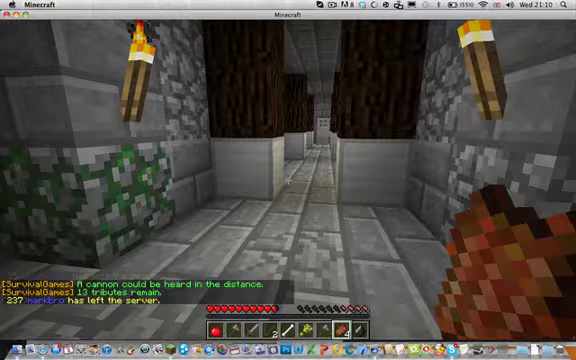
pyautogui.press('w')
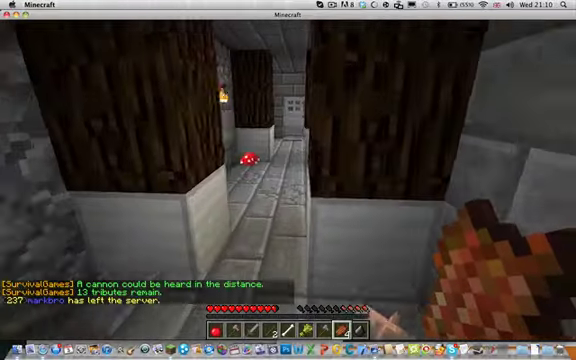
pyautogui.press('e')
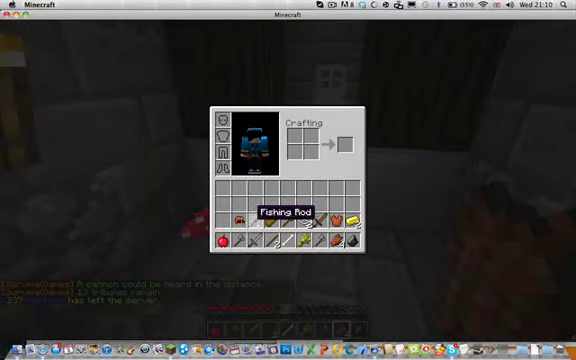
pyautogui.keyDown('shift'); pyautogui.click(222, 120); pyautogui.keyUp('shift')
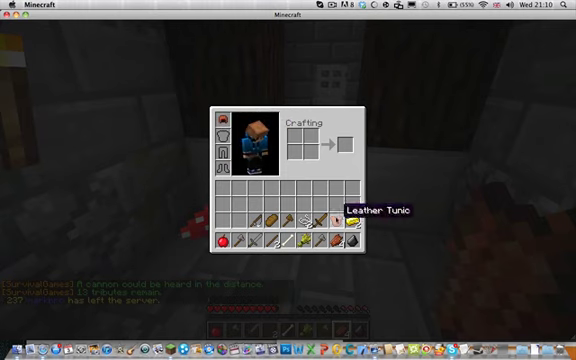
pyautogui.click(222, 136)
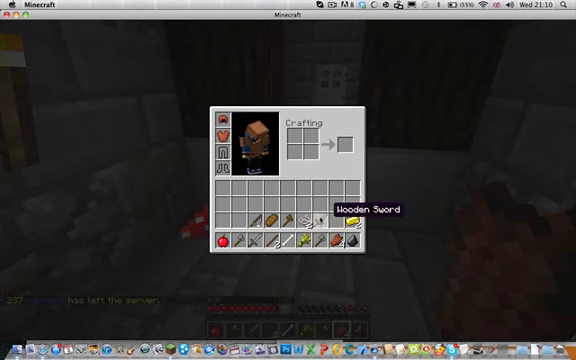
# Rearrange the wooden sword and stone axe into different inventory slots.
pyautogui.click(318, 241)
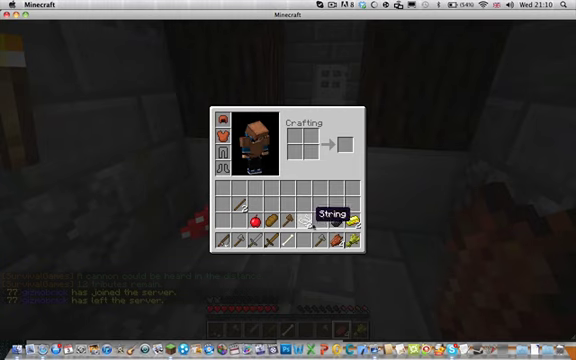
pyautogui.click(320, 240)
pyautogui.click(238, 218)
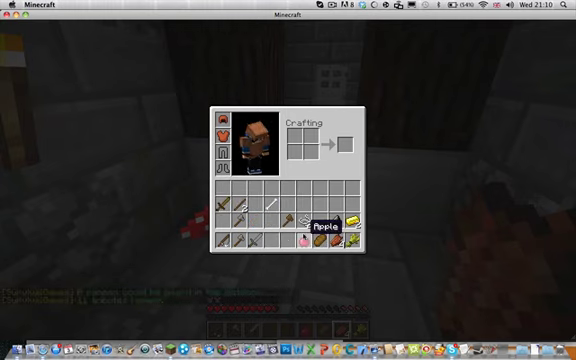
pyautogui.press('e')
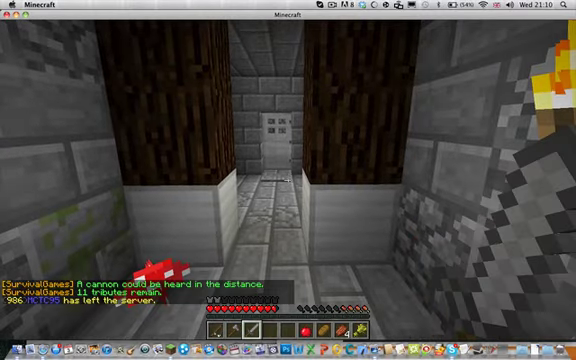
# Walk through the iron door, across the bridge and past the pillars to the frozen lake.
pyautogui.press('w')
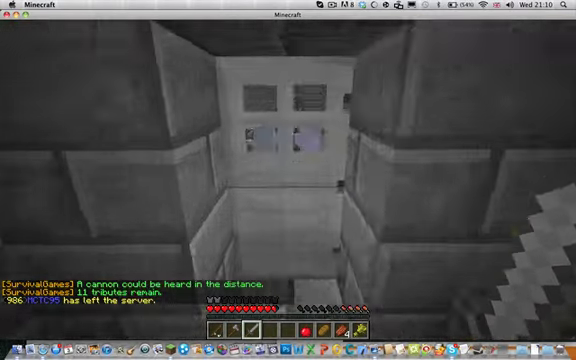
pyautogui.press('w')
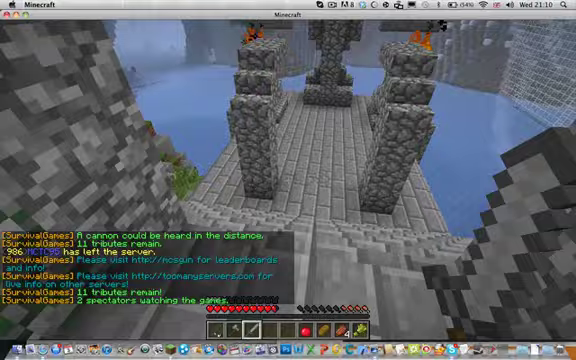
pyautogui.press('w')
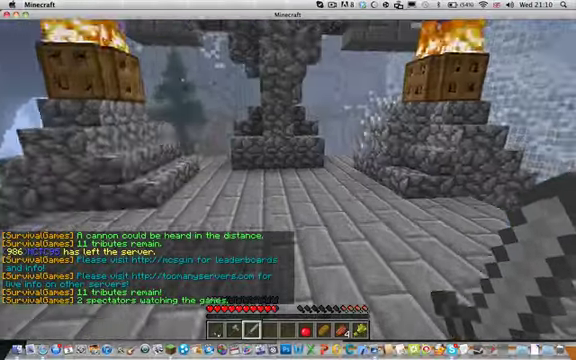
pyautogui.press('w')
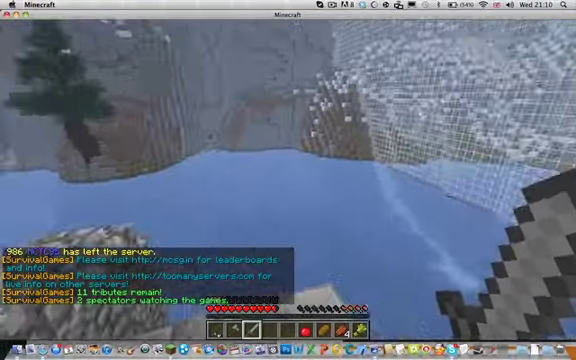
pyautogui.press('w')
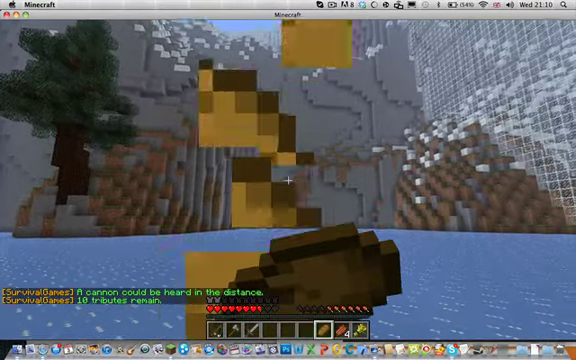
# Eat the orange food, switch to the sword in slot 3, and cross the ice into the doorway.
pyautogui.rightClick(287, 180)
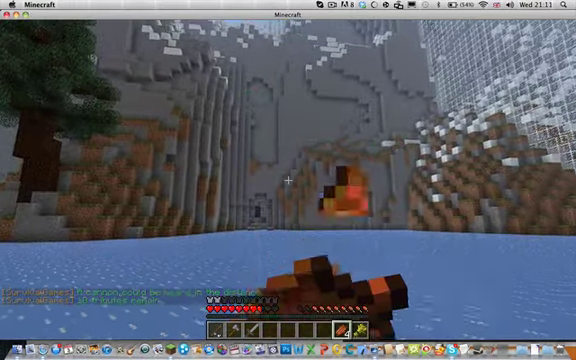
pyautogui.rightClick(287, 180)
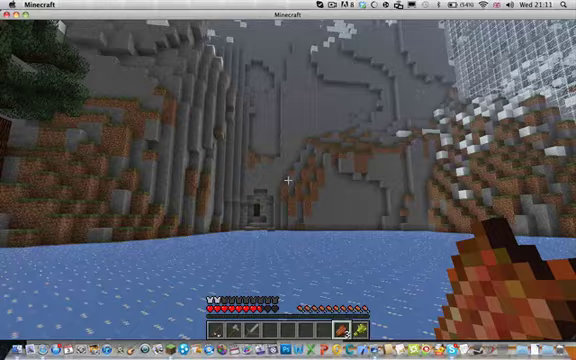
pyautogui.press('3')
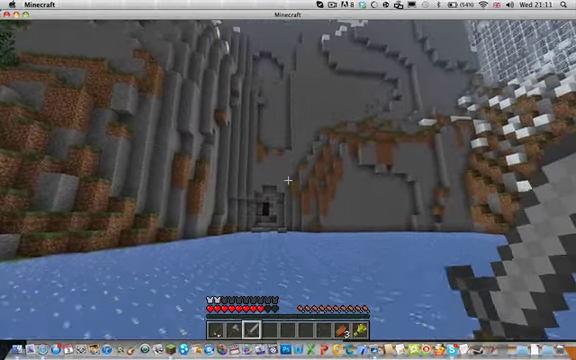
pyautogui.press('w')
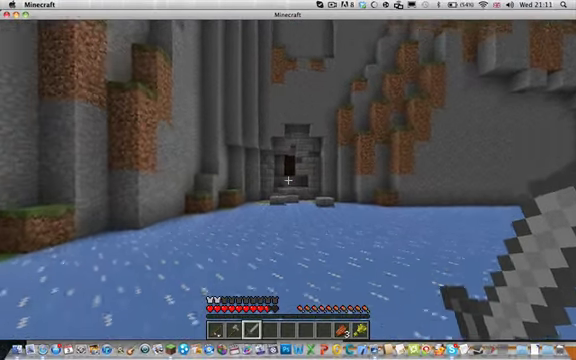
pyautogui.press('w')
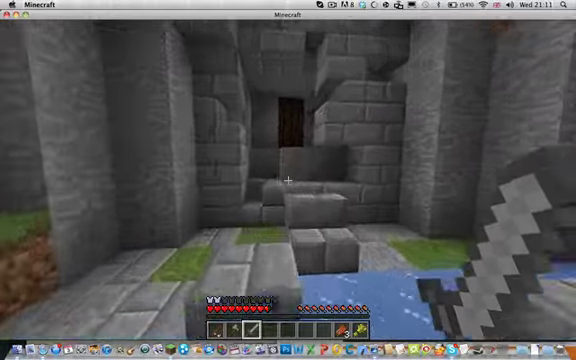
# Go through the wooden door into the sandstone room, reach the large chest, and loot it.
pyautogui.press('w')
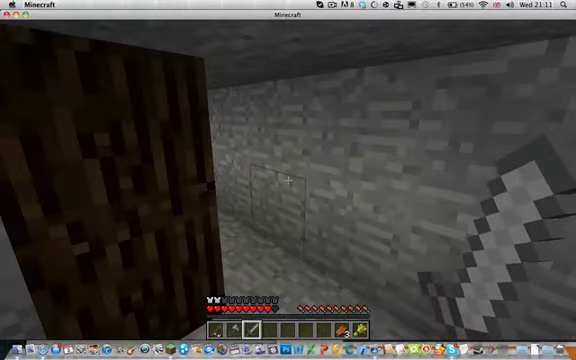
pyautogui.press('w')
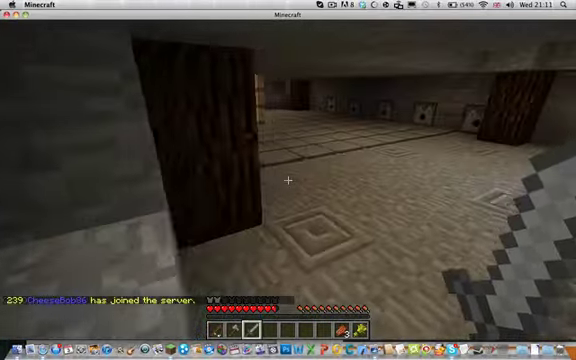
pyautogui.press('w')
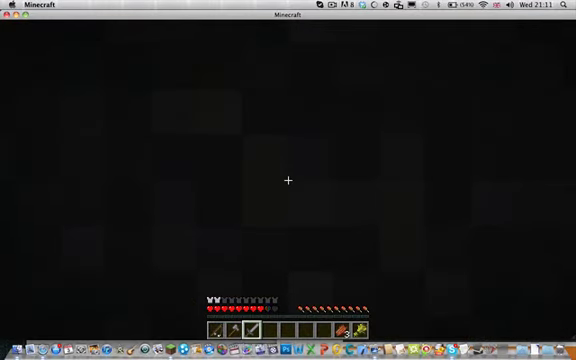
pyautogui.press('2')
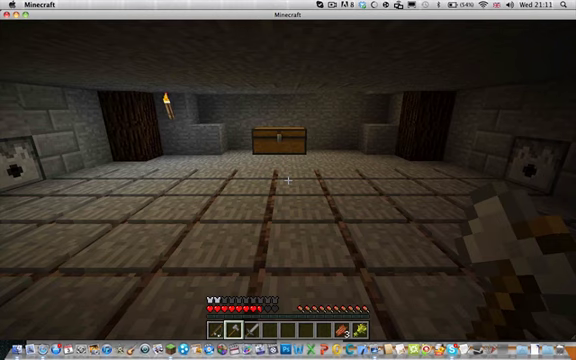
pyautogui.moveTo(288, 180); pyautogui.dragTo(288, 180)
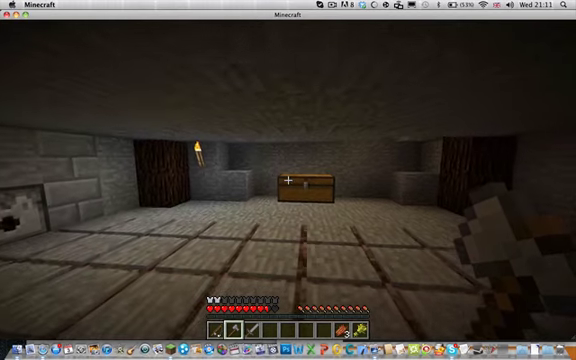
pyautogui.press('w')
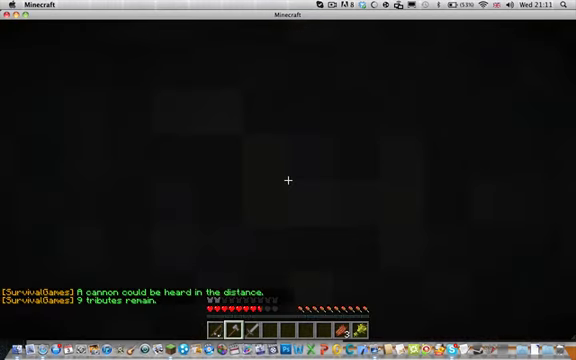
pyautogui.press('w')
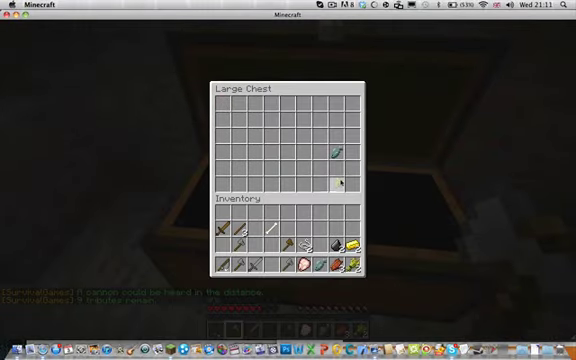
pyautogui.press('Escape')
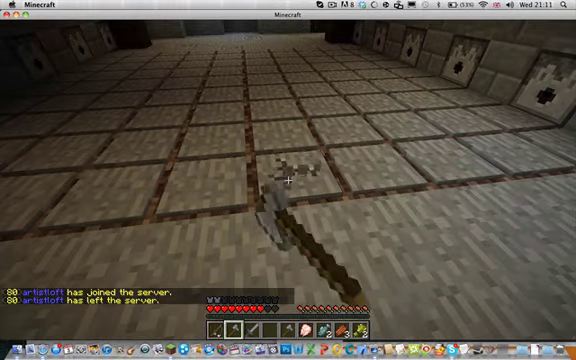
# Break the cobweb on the floor, then cast and reel in the fishing rod.
pyautogui.click(288, 180)
pyautogui.scroll(-1, 288, 180)
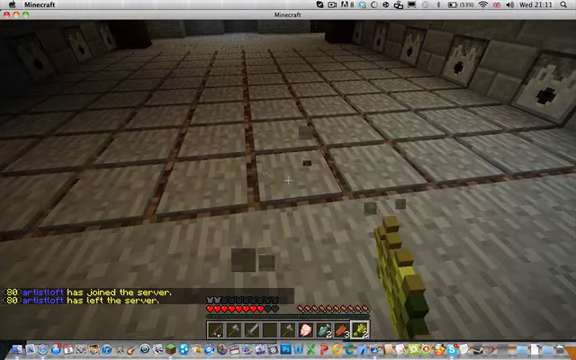
pyautogui.scroll(-1, 288, 180)
pyautogui.scroll(-1, 288, 180)
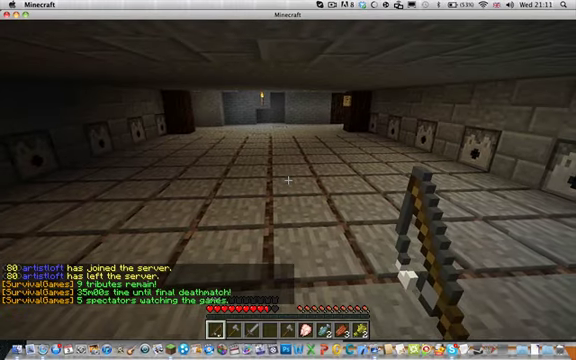
pyautogui.rightClick(288, 180)
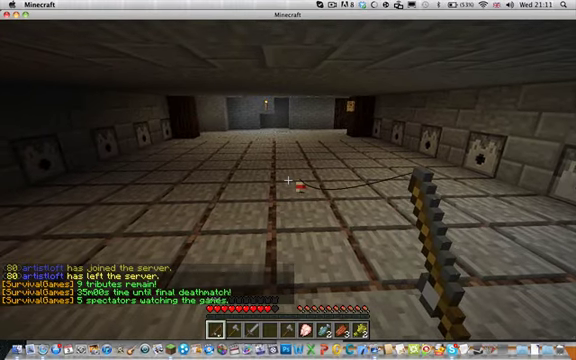
pyautogui.rightClick(288, 180)
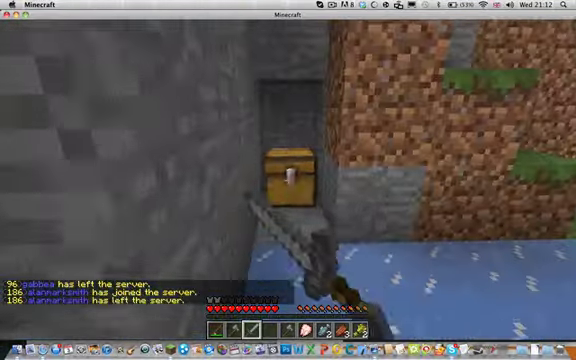
# Open the chest in the cliffside alcove, check it, and close it.
pyautogui.rightClick(288, 176)
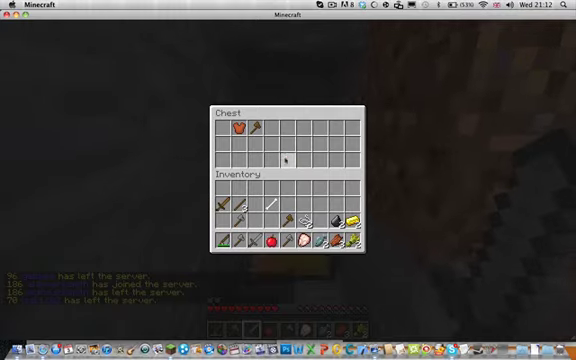
pyautogui.press('Escape')
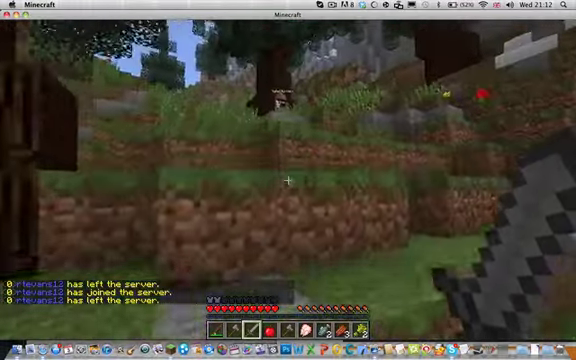
# Walk forward up the grassy hillside to the pale snowy stone blocks near the cliff top.
pyautogui.press('w')
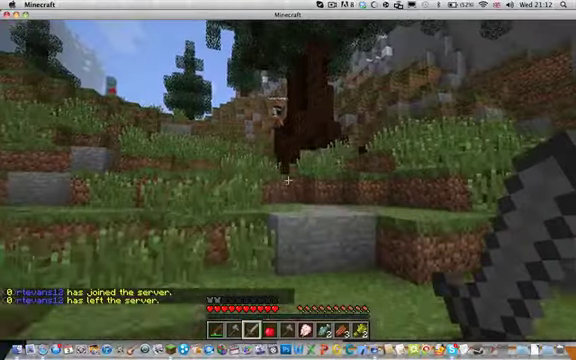
pyautogui.press('w')
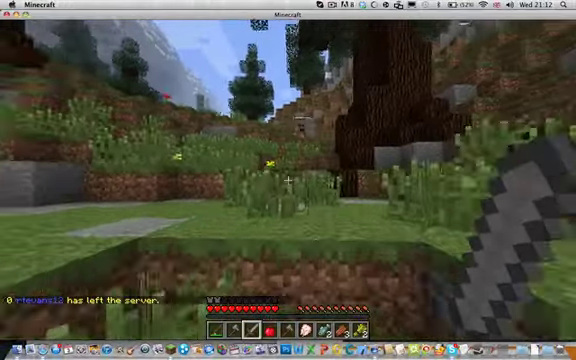
pyautogui.press('w')
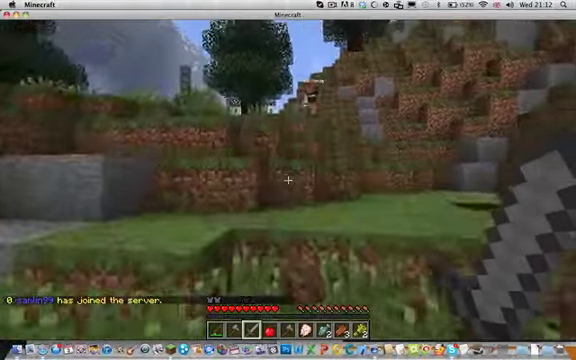
pyautogui.press('w')
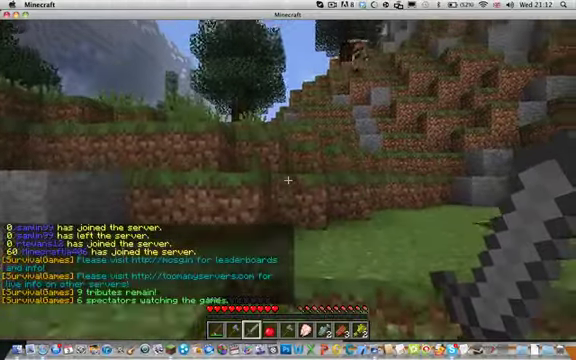
pyautogui.press('w')
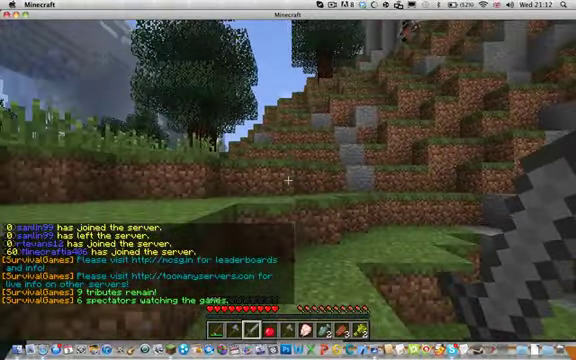
pyautogui.press('w')
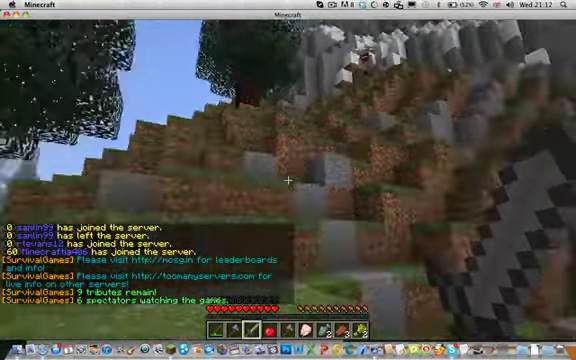
pyautogui.press('w')
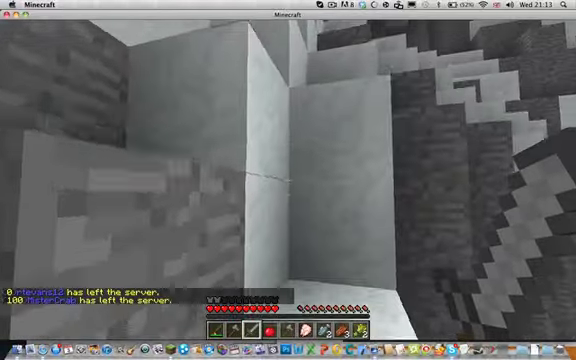
# Look out from the snowy clifftop over the tree-filled valley below.
pyautogui.moveTo(288, 180); pyautogui.dragTo(288, 180)
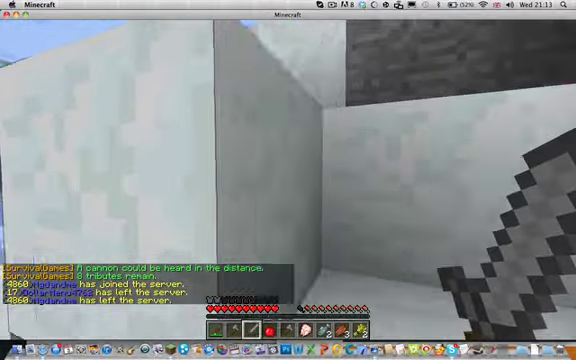